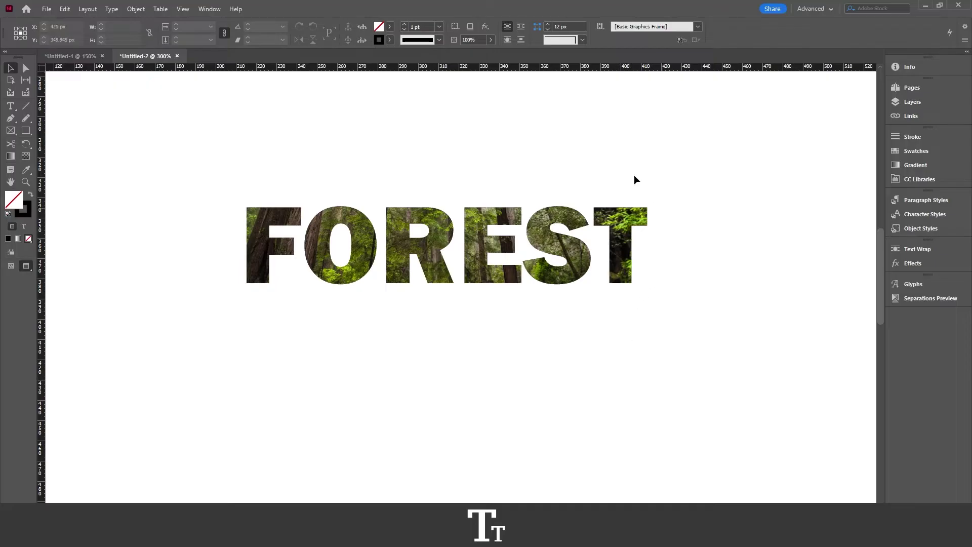
# Nudge the photo-filled FOREST word upward to leave space beneath it
pyautogui.click(351, 251)
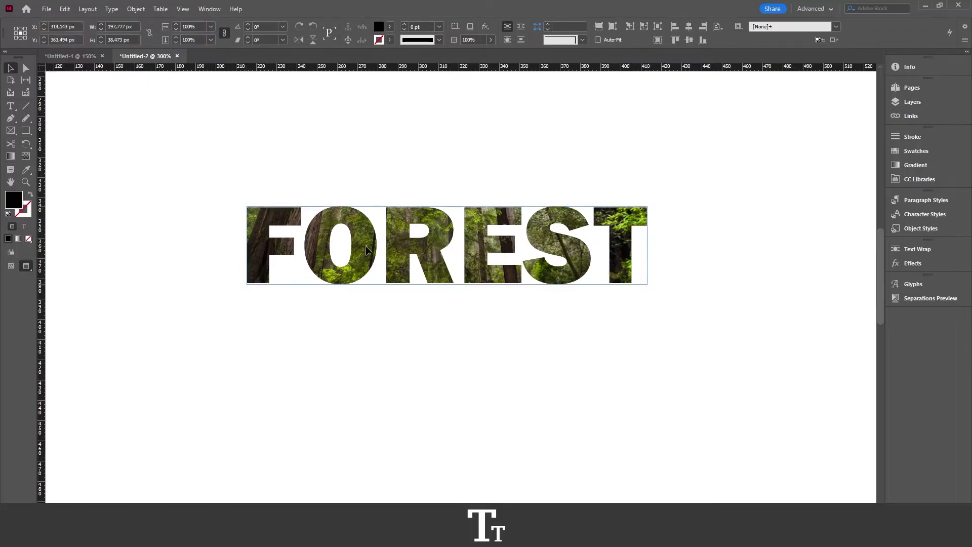
pyautogui.moveTo(366, 245); pyautogui.dragTo(379, 228)
pyautogui.click(407, 268)
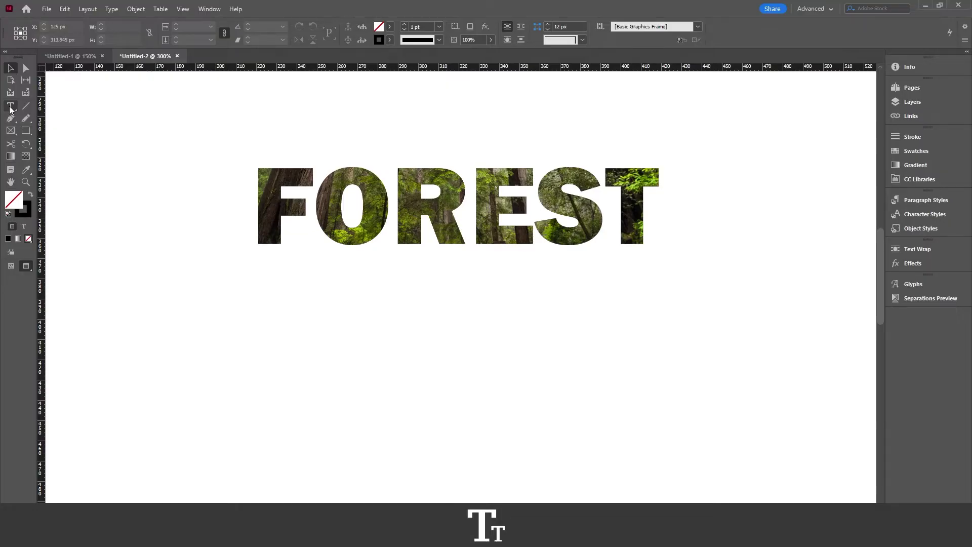
pyautogui.press('t')
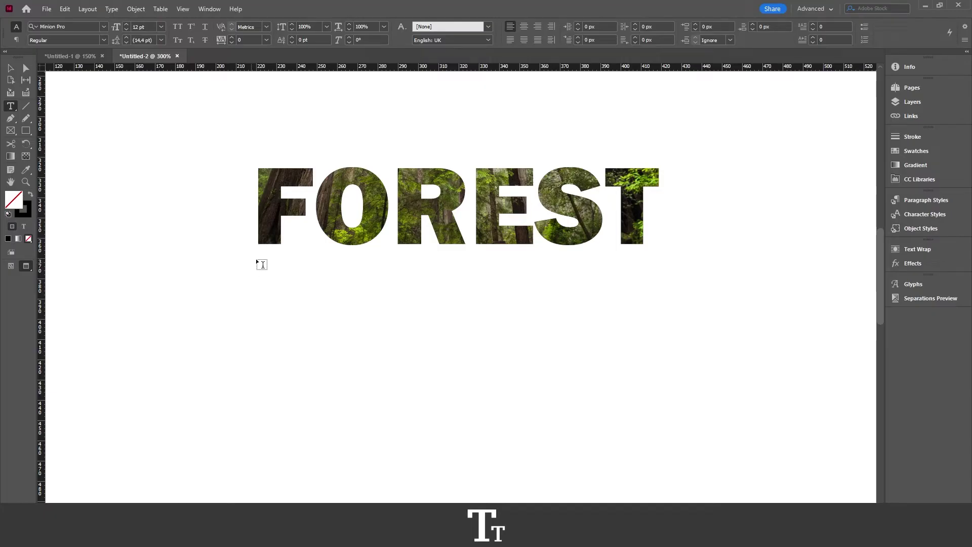
# Type FOREST in a new text frame below the photo word and enlarge it two size steps
pyautogui.moveTo(259, 262); pyautogui.dragTo(647, 411)
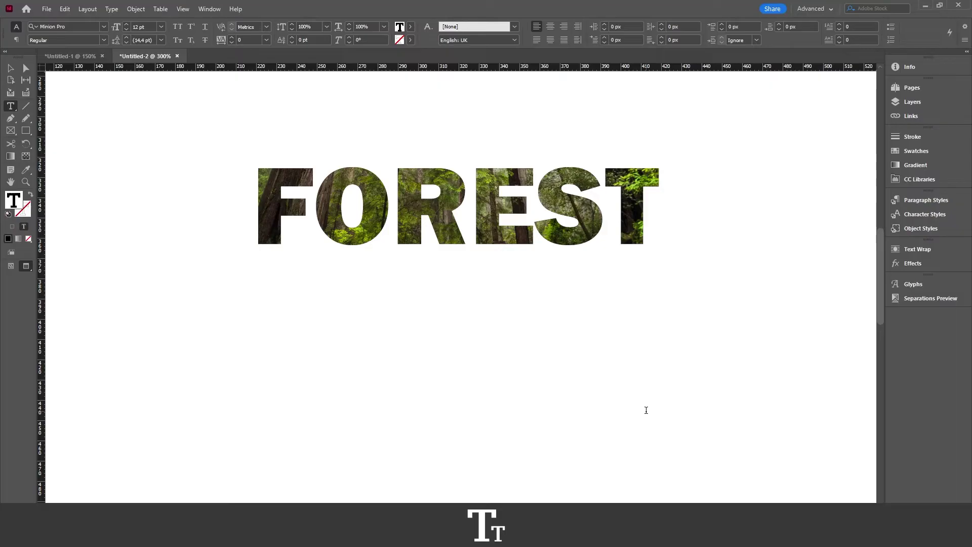
pyautogui.write('FO')
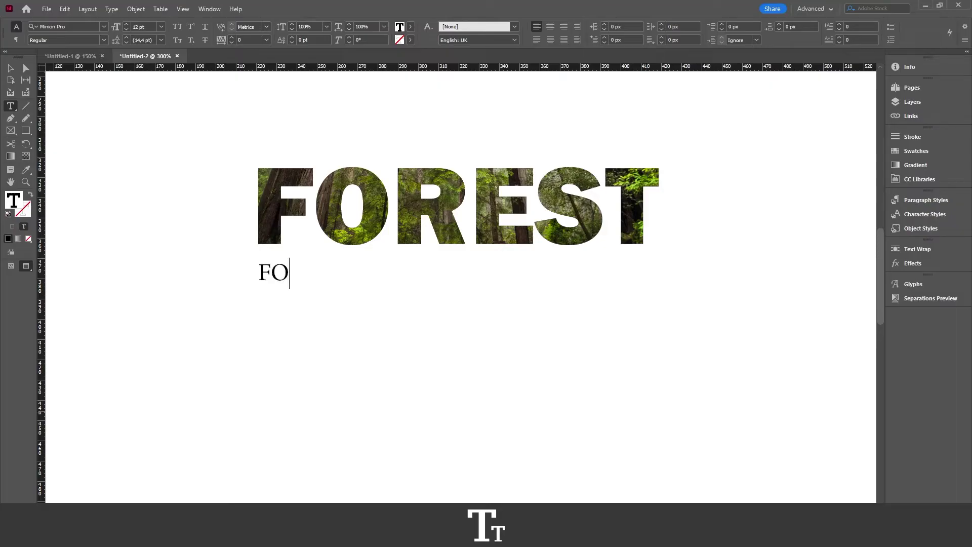
pyautogui.write('REST')
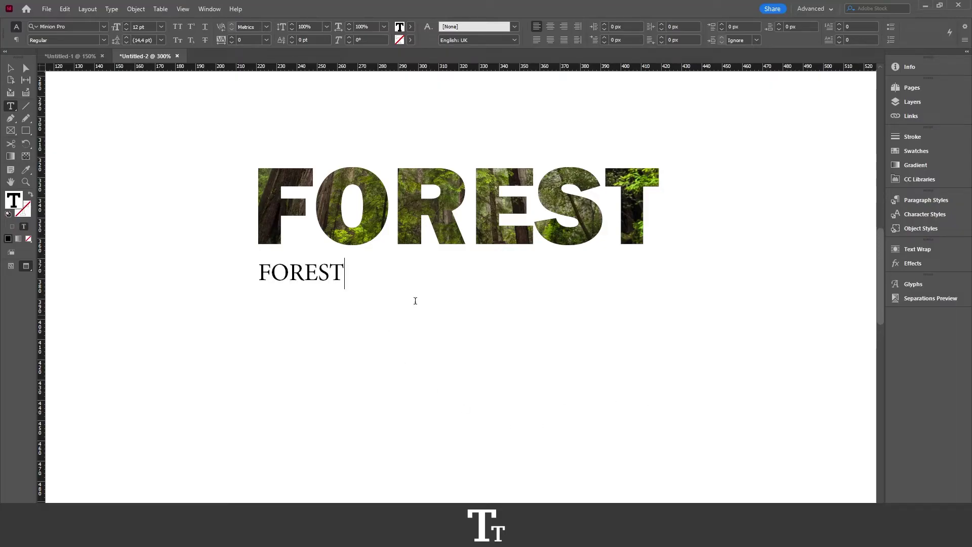
pyautogui.hotkey('ctrl', 'a')
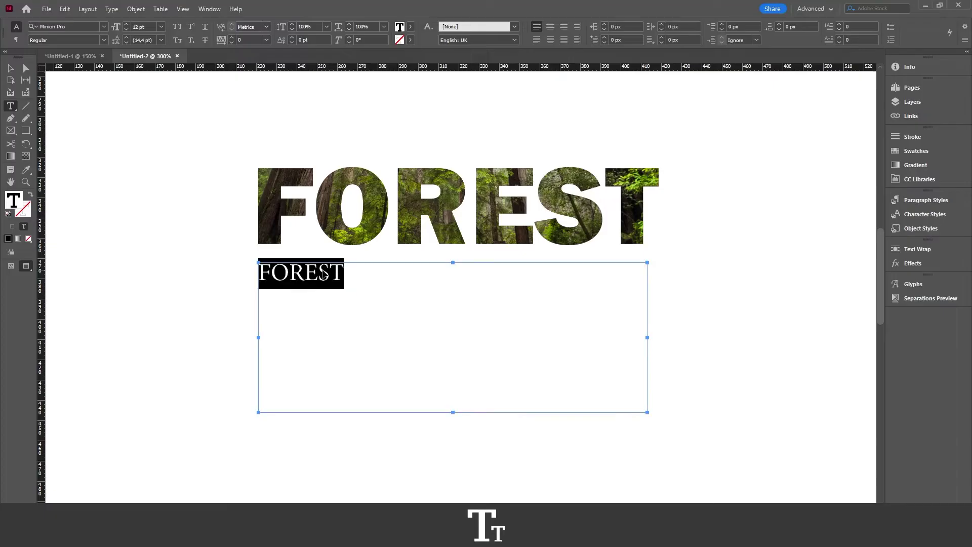
pyautogui.hotkey('ctrl', 'shift', '.')
pyautogui.hotkey('ctrl', 'shift', '.')
pyautogui.hotkey('ctrl', 'shift', '.')
pyautogui.hotkey('ctrl', 'shift', '.')
pyautogui.hotkey('ctrl', 'shift', '.')
pyautogui.hotkey('ctrl', 'shift', '.')
pyautogui.hotkey('ctrl', 'shift', '.')
pyautogui.hotkey('ctrl', 'shift', '.')
pyautogui.hotkey('ctrl', 'shift', '.')
pyautogui.hotkey('ctrl', 'shift', '.')
pyautogui.hotkey('ctrl', 'shift', '.')
pyautogui.hotkey('ctrl', 'shift', '.')
pyautogui.hotkey('ctrl', 'shift', '.')
pyautogui.hotkey('ctrl', 'shift', '.')
pyautogui.hotkey('ctrl', 'shift', '.')
pyautogui.hotkey('ctrl', 'shift', '.')
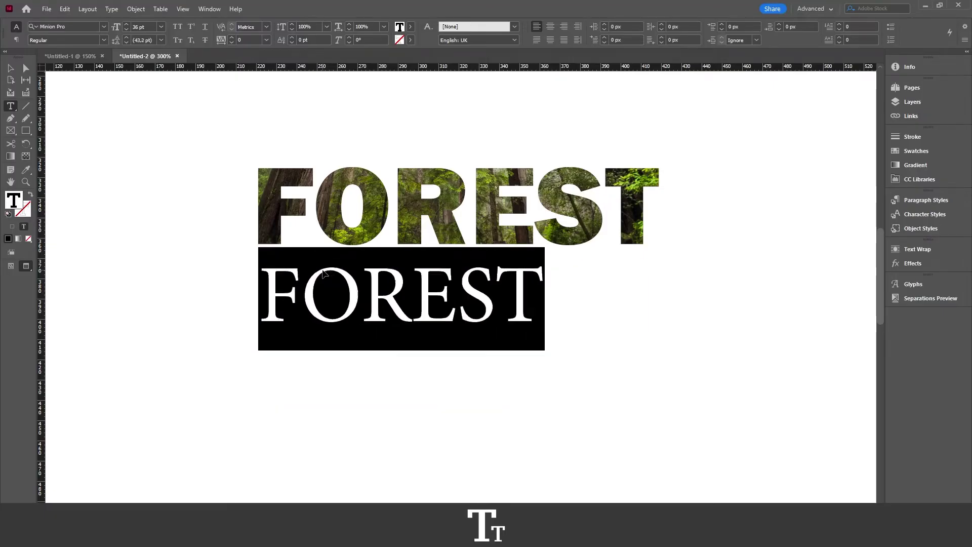
pyautogui.hotkey('ctrl', 'shift', '.')
pyautogui.hotkey('ctrl', 'shift', '.')
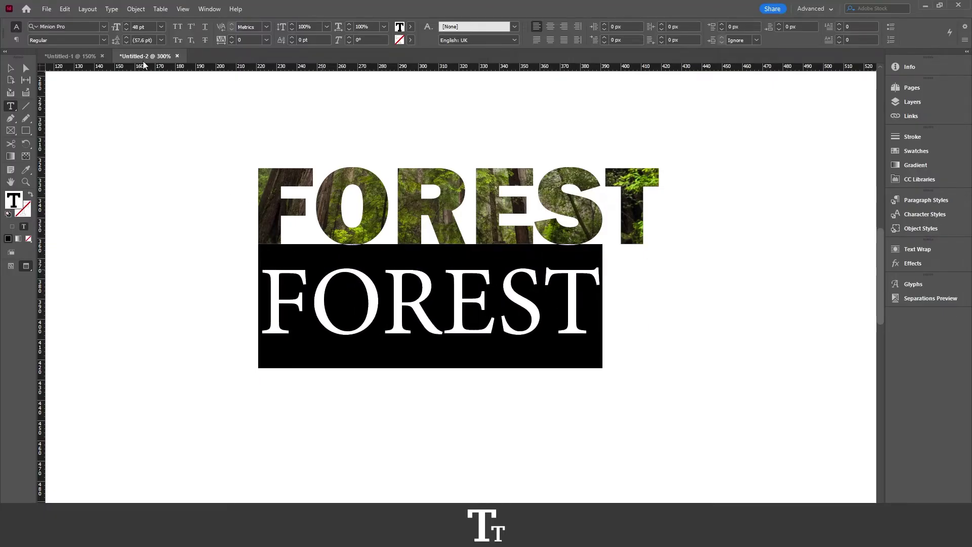
# Set the new FOREST text in Franklin Gothic Heavy and increase it one more size step
pyautogui.click(105, 25)
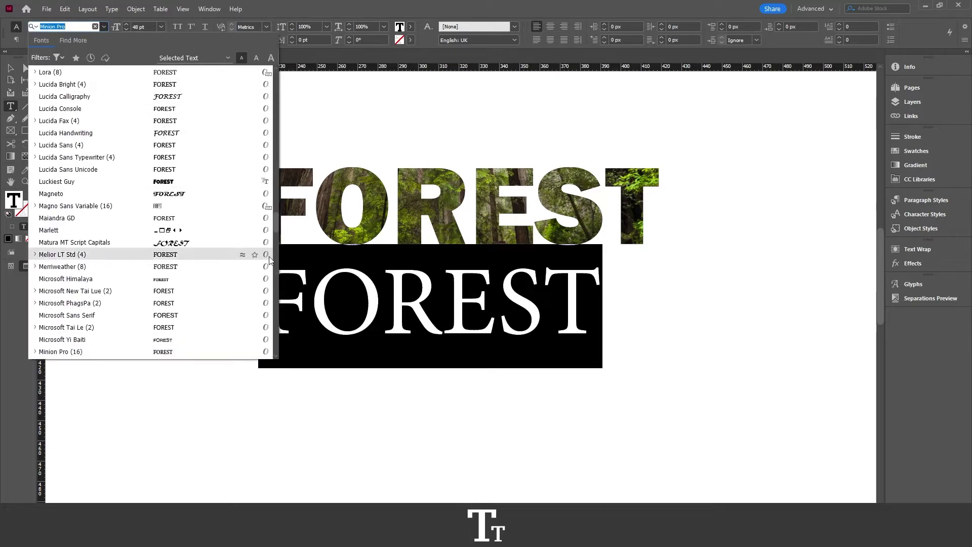
pyautogui.moveTo(276, 226); pyautogui.dragTo(276, 167)
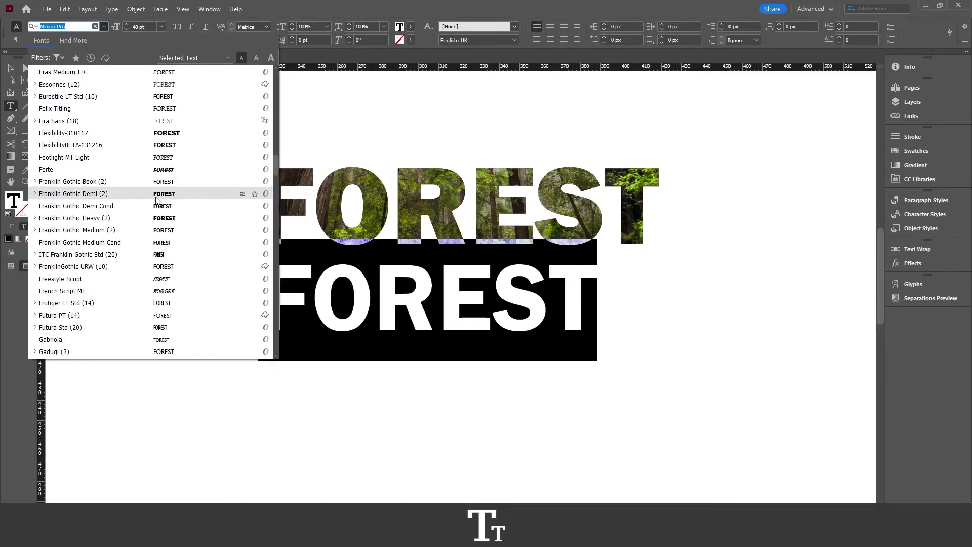
pyautogui.click(157, 220)
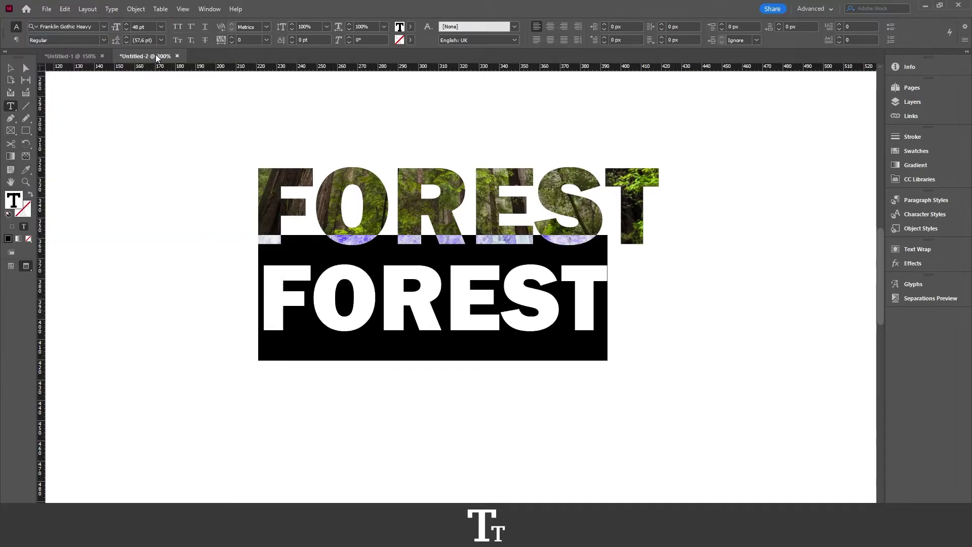
pyautogui.hotkey('ctrl', 'shift', '.')
pyautogui.hotkey('ctrl', 'shift', '.')
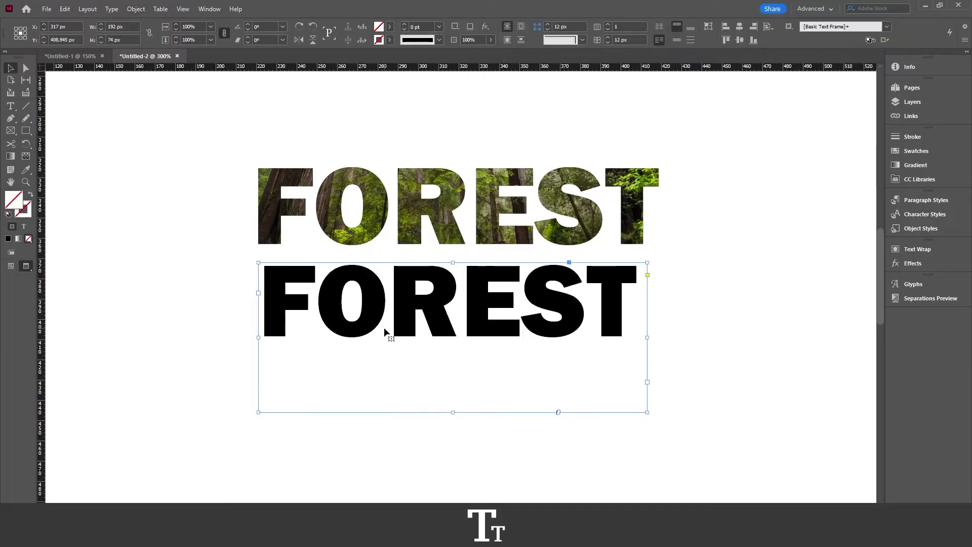
pyautogui.scroll(-1, 466, 346)
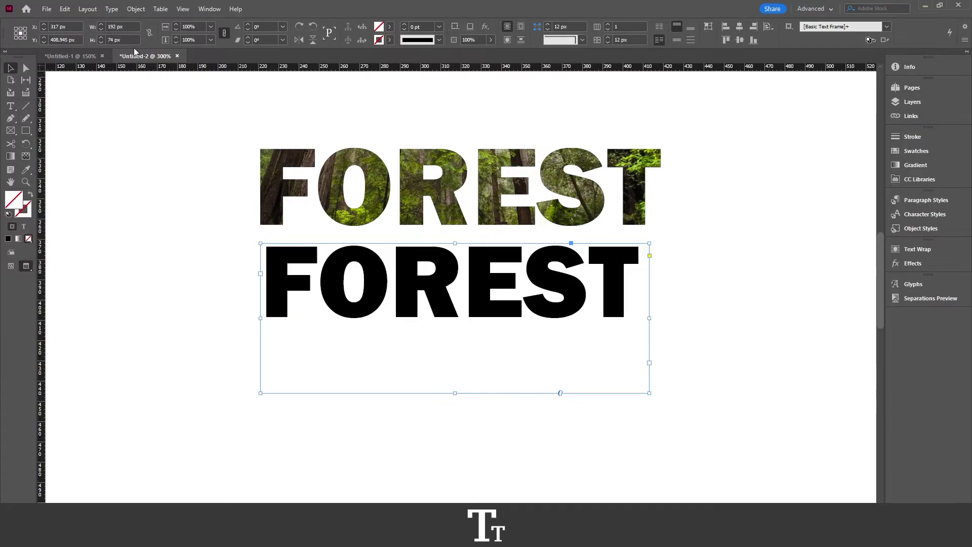
# Convert the black FOREST text to outlines with Type > Create Outlines
pyautogui.click(113, 10)
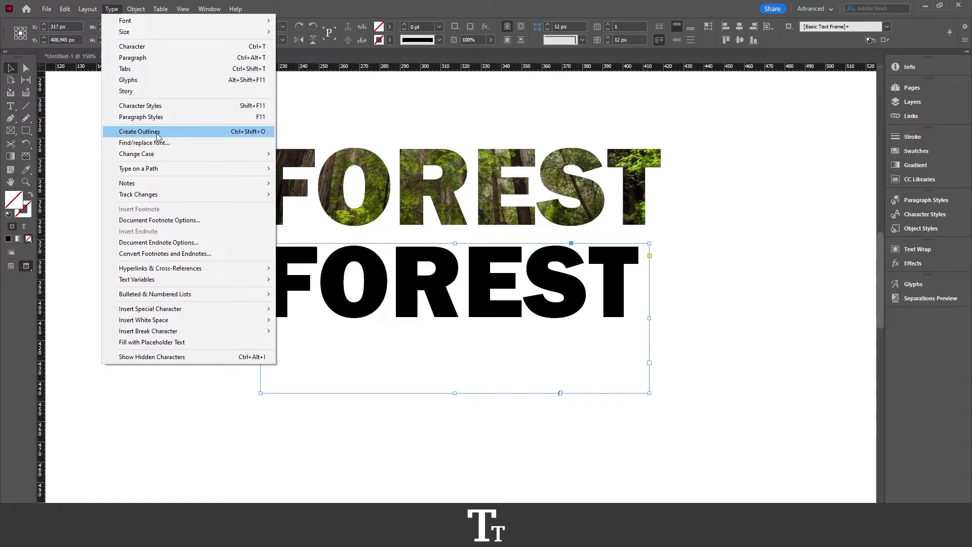
pyautogui.click(221, 131)
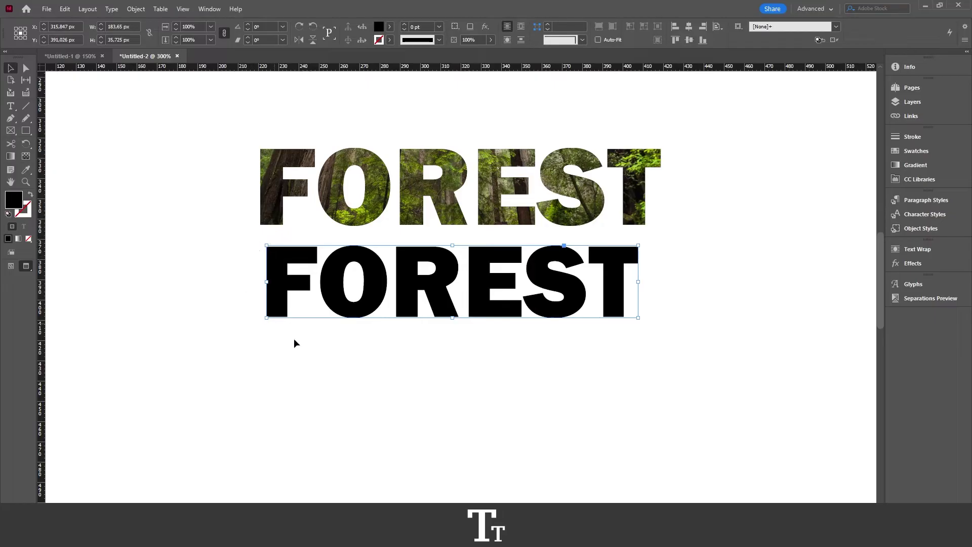
pyautogui.scroll(1, 446, 308)
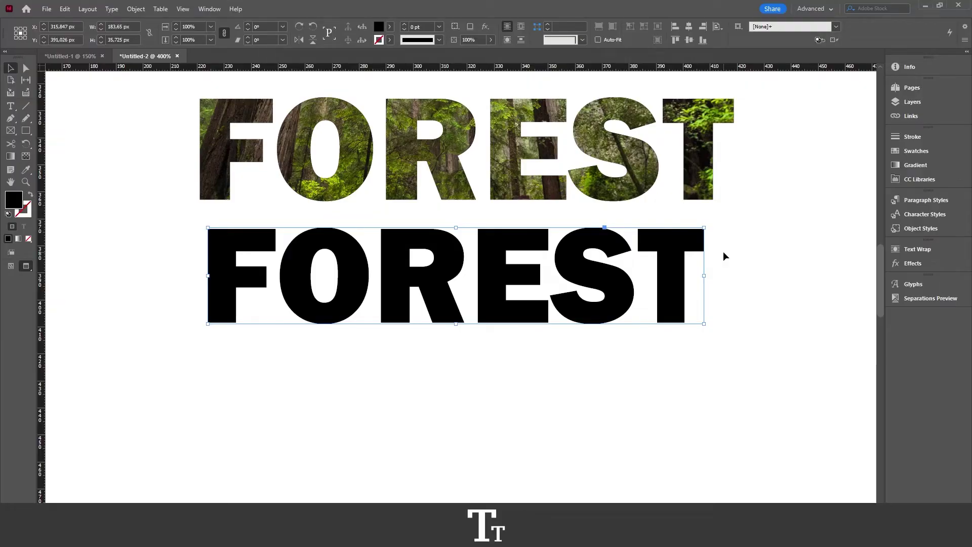
# Place pexels-zetong-li-1784577.jpg from the Forest folder into the lower FOREST outlines
pyautogui.click(50, 12)
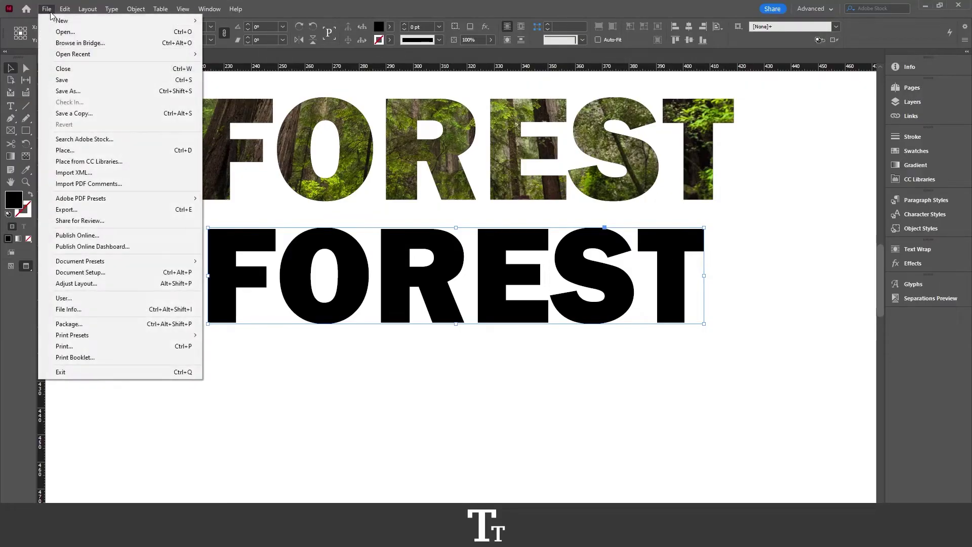
pyautogui.click(177, 151)
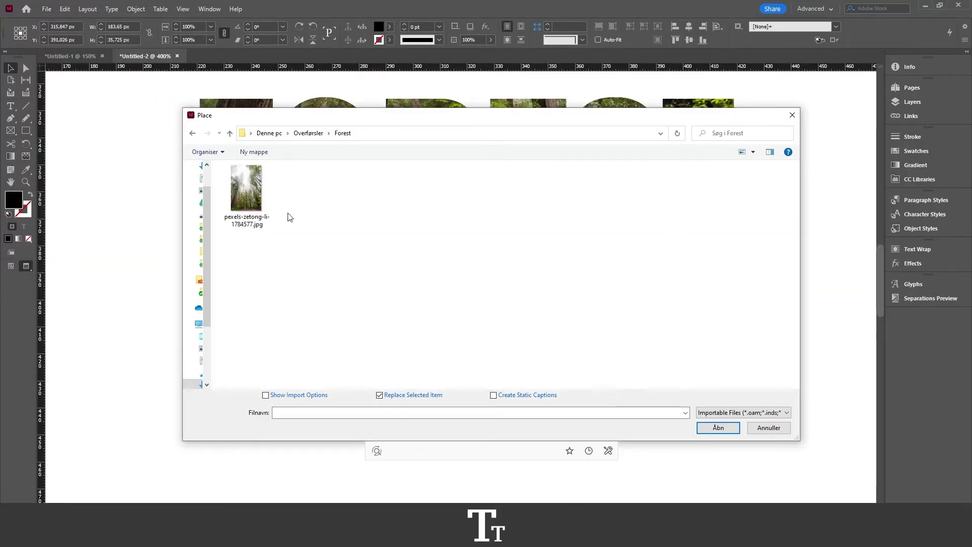
pyautogui.click(253, 201)
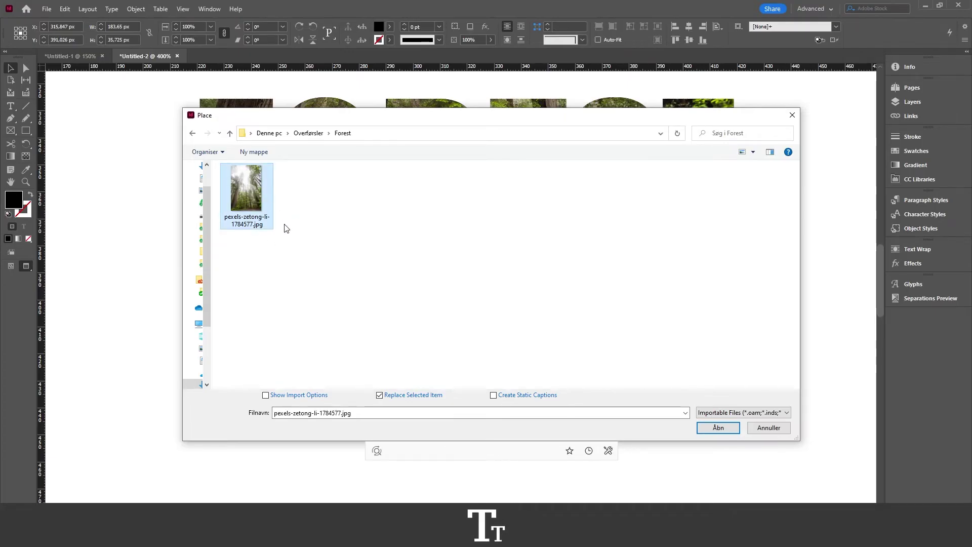
pyautogui.moveTo(257, 207)
pyautogui.click(720, 433)
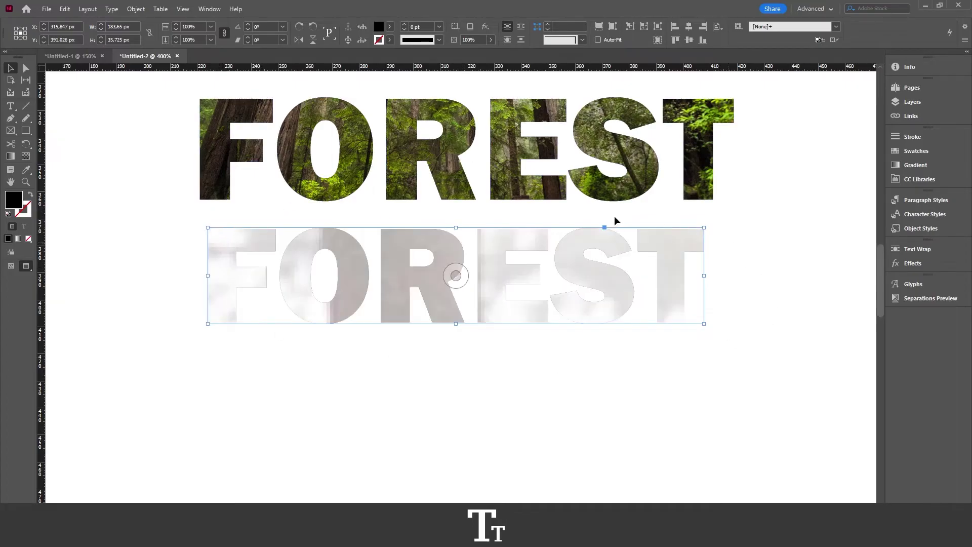
# Apply Fitting > Fill Frame Proportionally to the photo inside the lower FOREST letters
pyautogui.rightClick(444, 248)
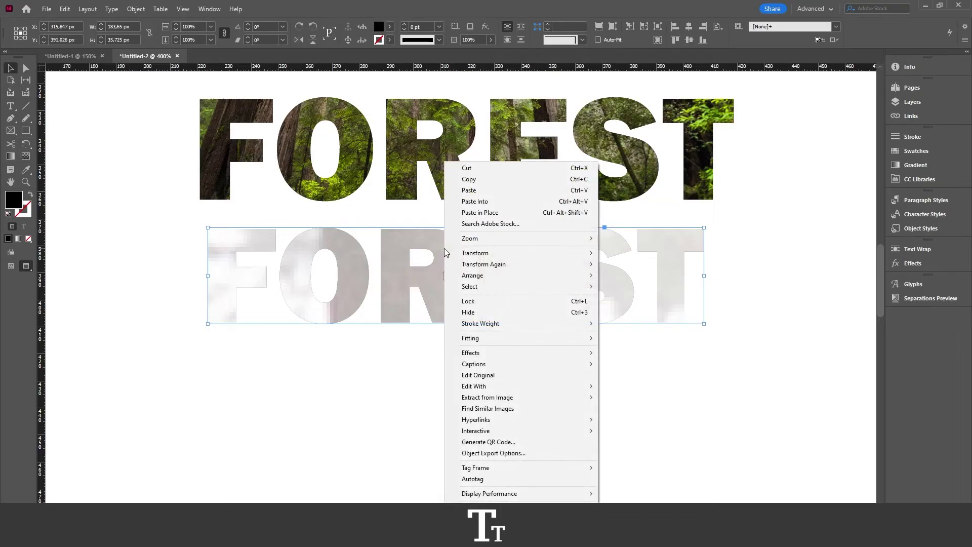
pyautogui.moveTo(508, 341)
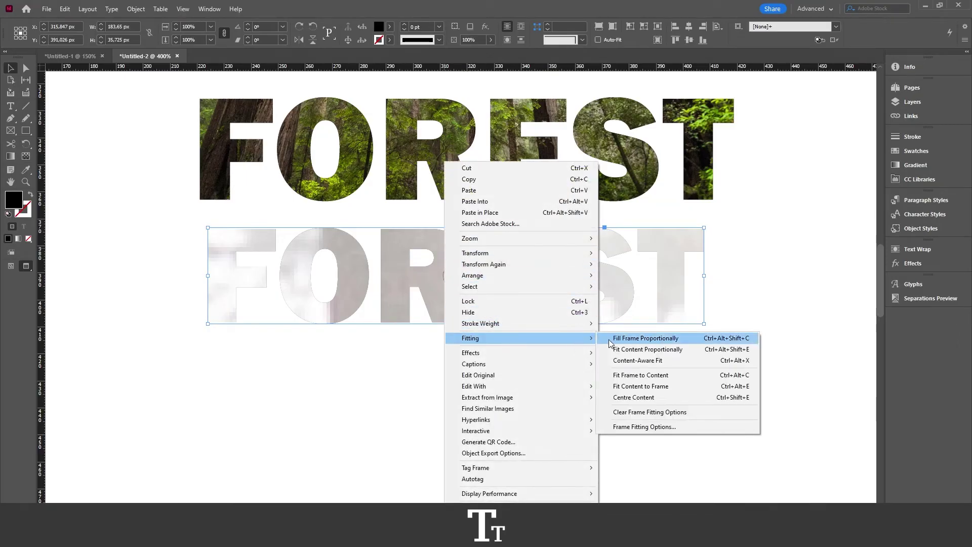
pyautogui.click(690, 337)
pyautogui.rightClick(469, 279)
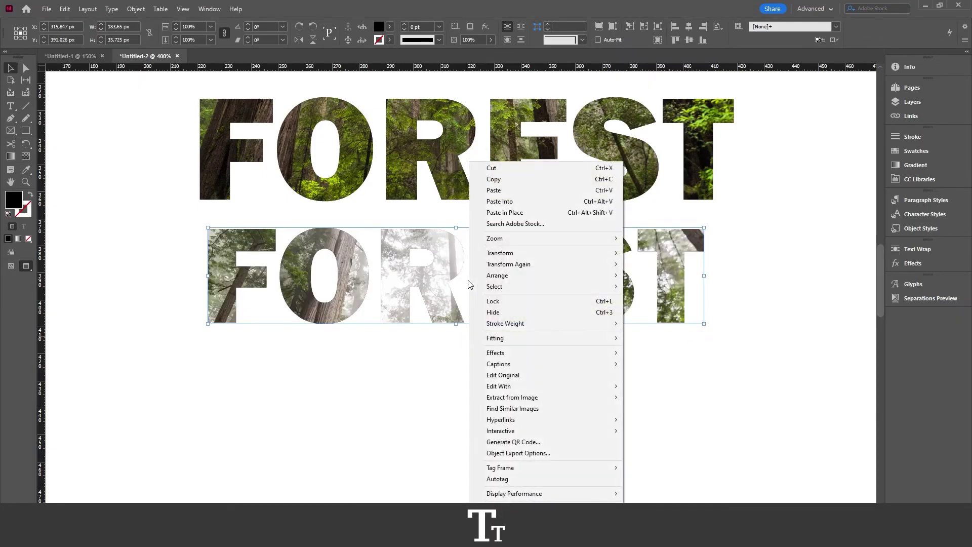
pyautogui.click(455, 275)
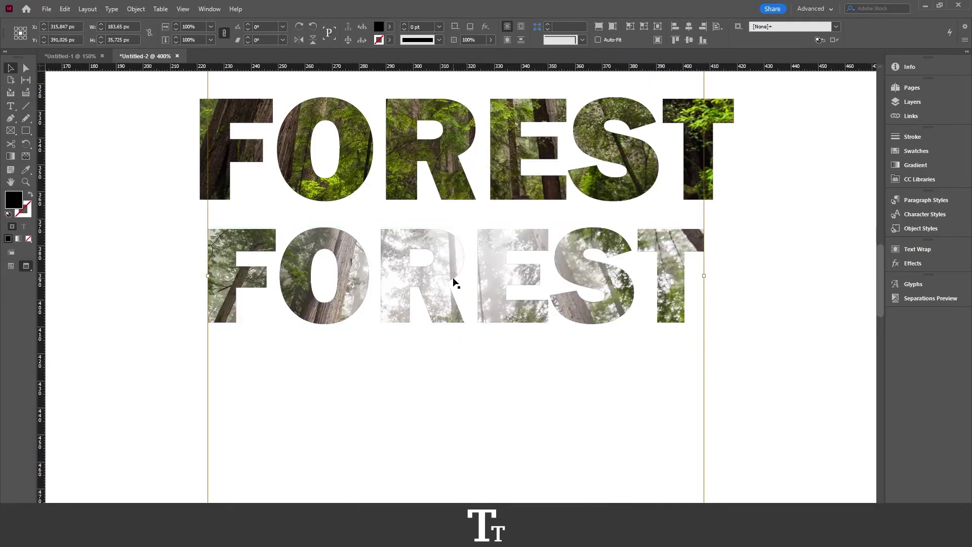
pyautogui.click(700, 287)
# Drag the forest photo within the lower FOREST letters so more green foliage shows through
pyautogui.keyDown('alt'); pyautogui.scroll(-1, 571, 267); pyautogui.keyUp('alt')
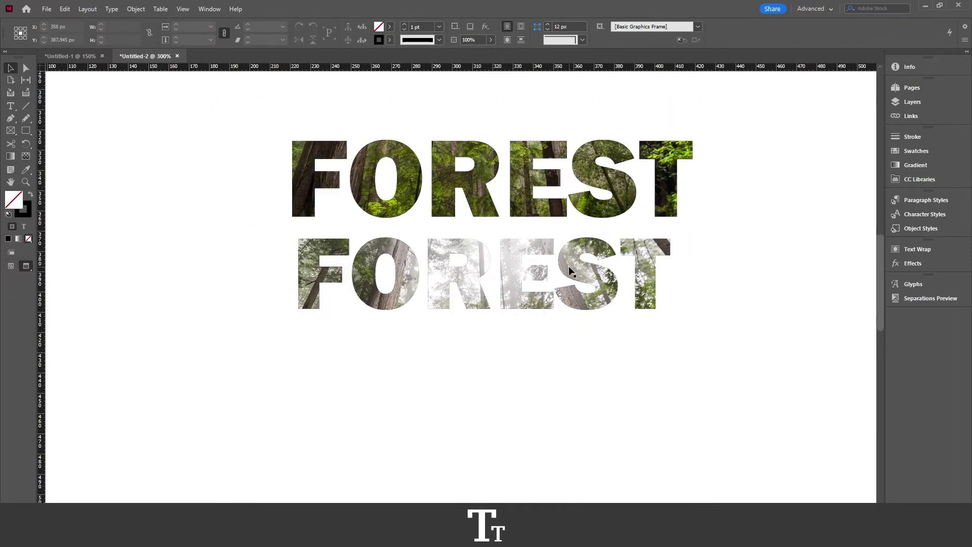
pyautogui.click(512, 262)
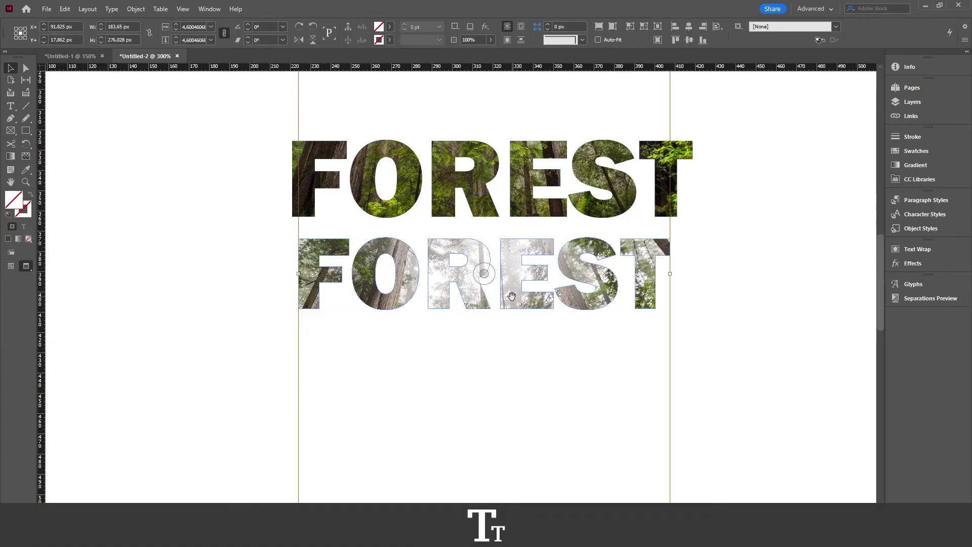
pyautogui.moveTo(512, 293); pyautogui.dragTo(510, 379)
pyautogui.scroll(-2, 510, 380)
pyautogui.click(543, 349)
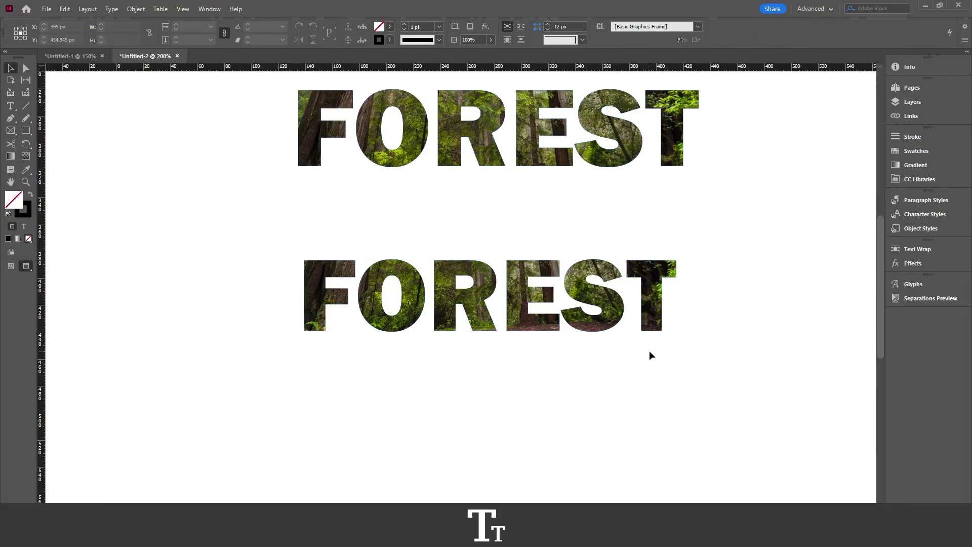
pyautogui.scroll(-2, 649, 354)
pyautogui.scroll(3, 634, 358)
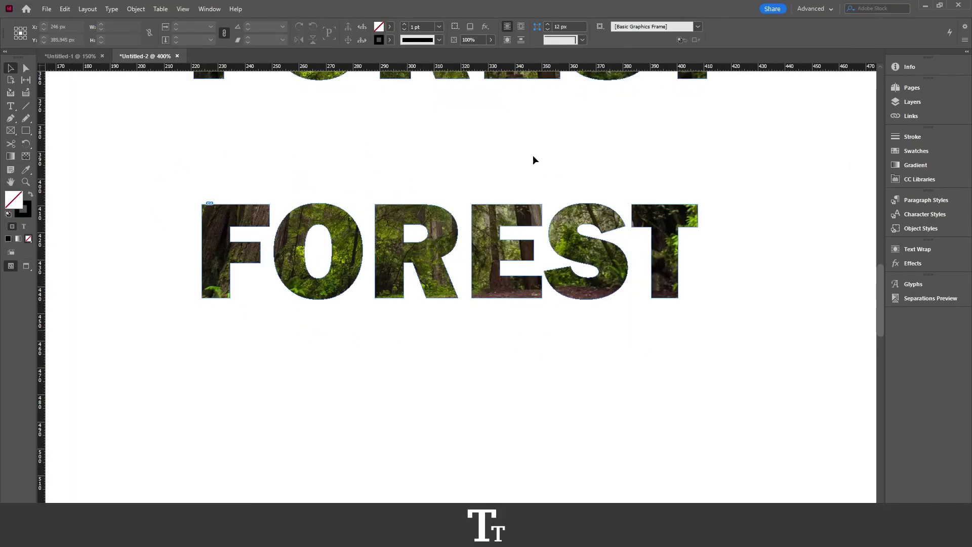
pyautogui.click(694, 255)
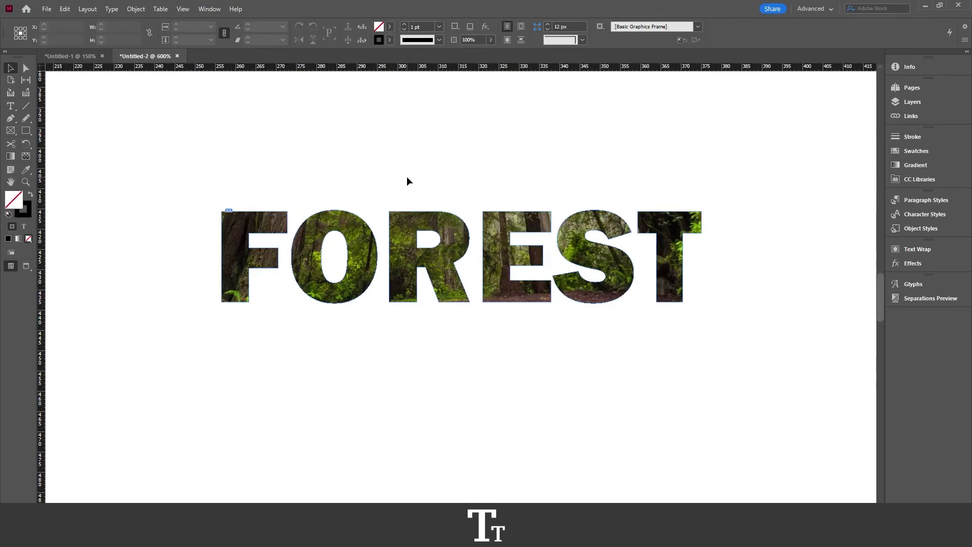
pyautogui.click(462, 257)
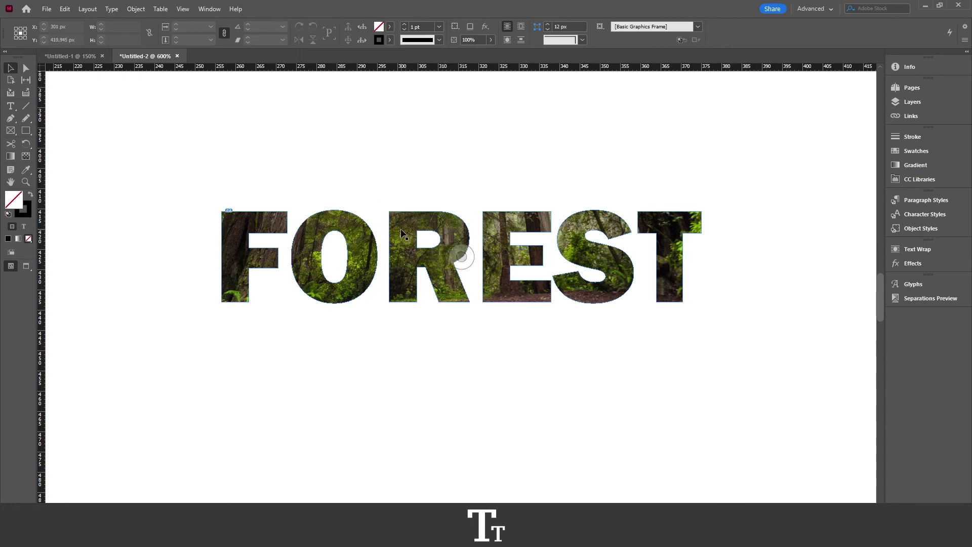
pyautogui.click(397, 236)
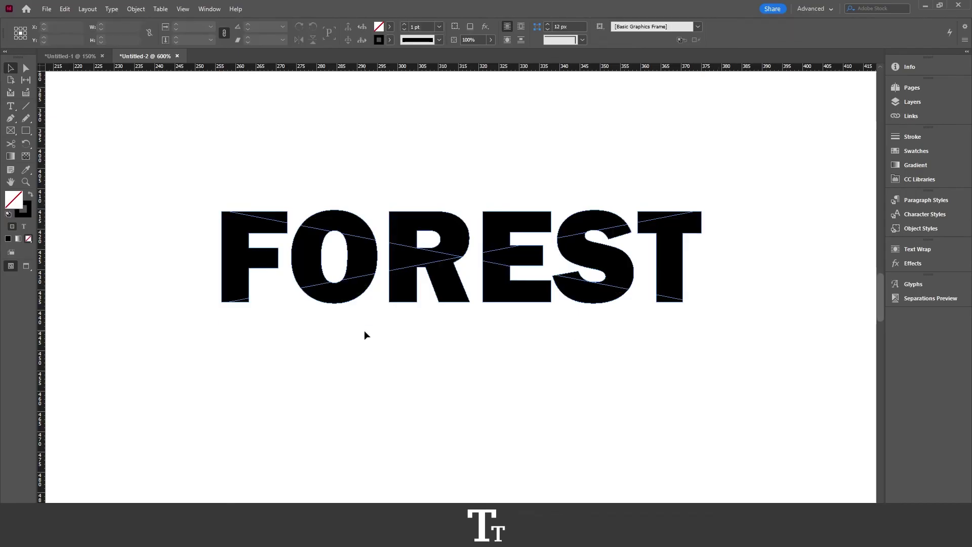
pyautogui.click(412, 265)
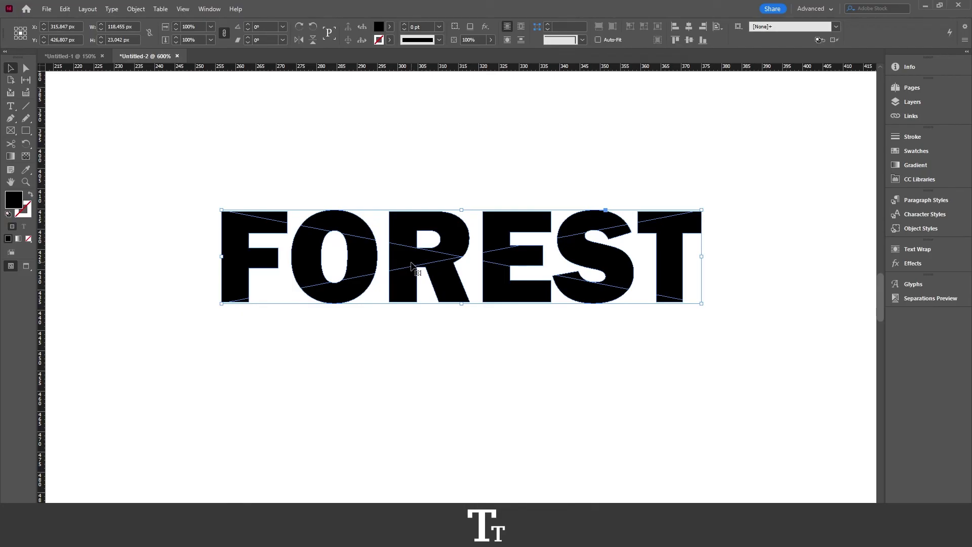
pyautogui.click(411, 264)
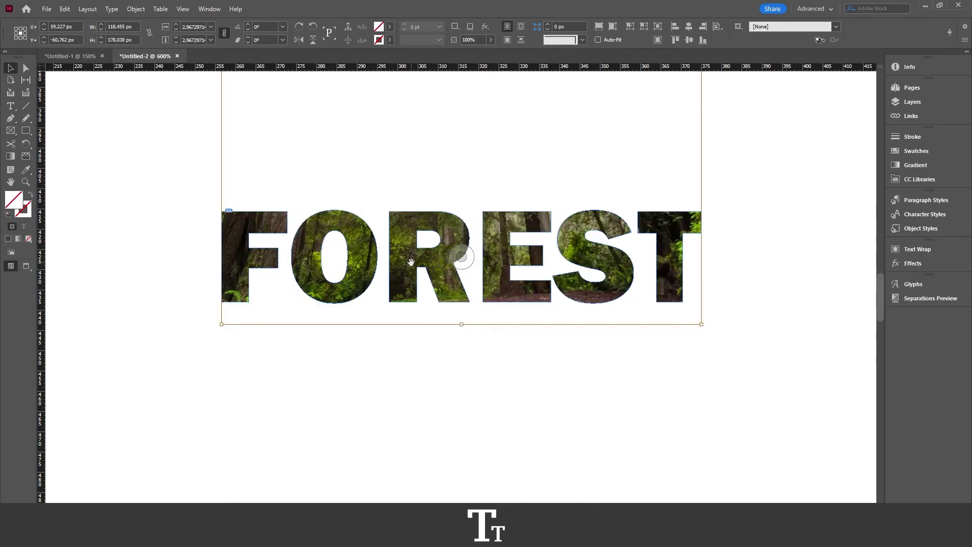